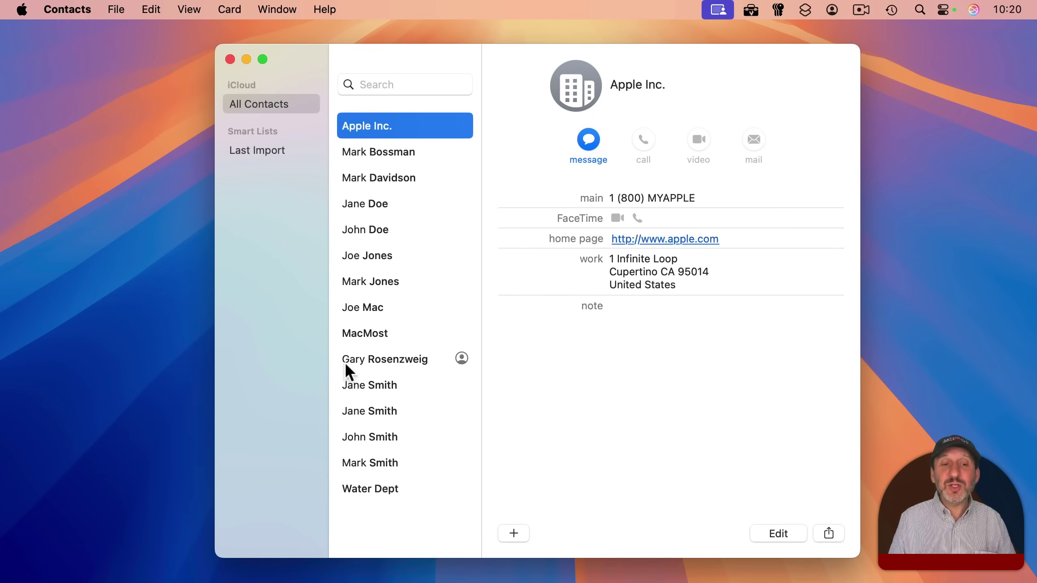
Step: Select Gary Rosenzweig's me card and browse the Card menu without choosing anything
click(385, 362)
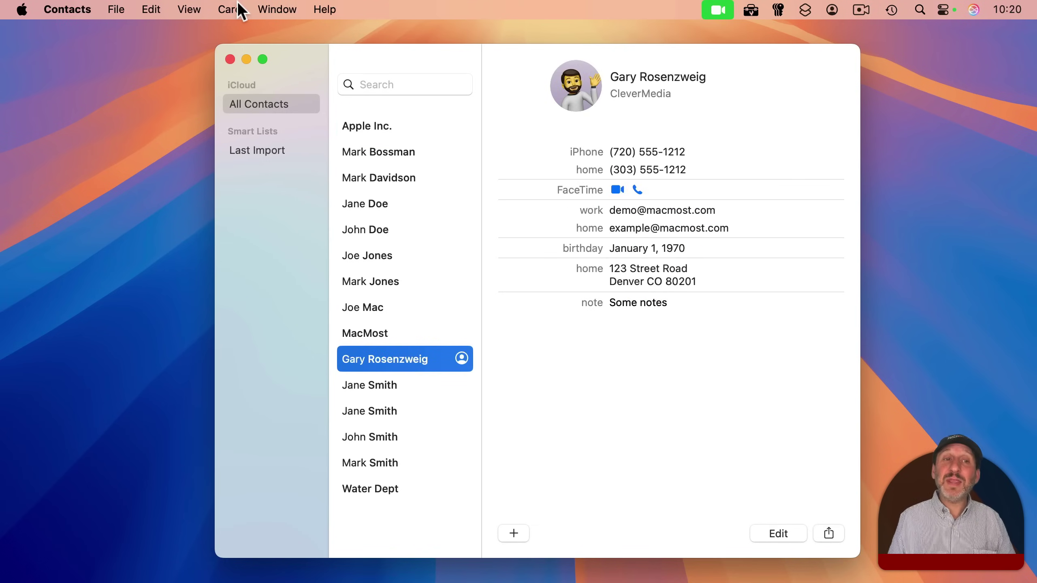
click(231, 9)
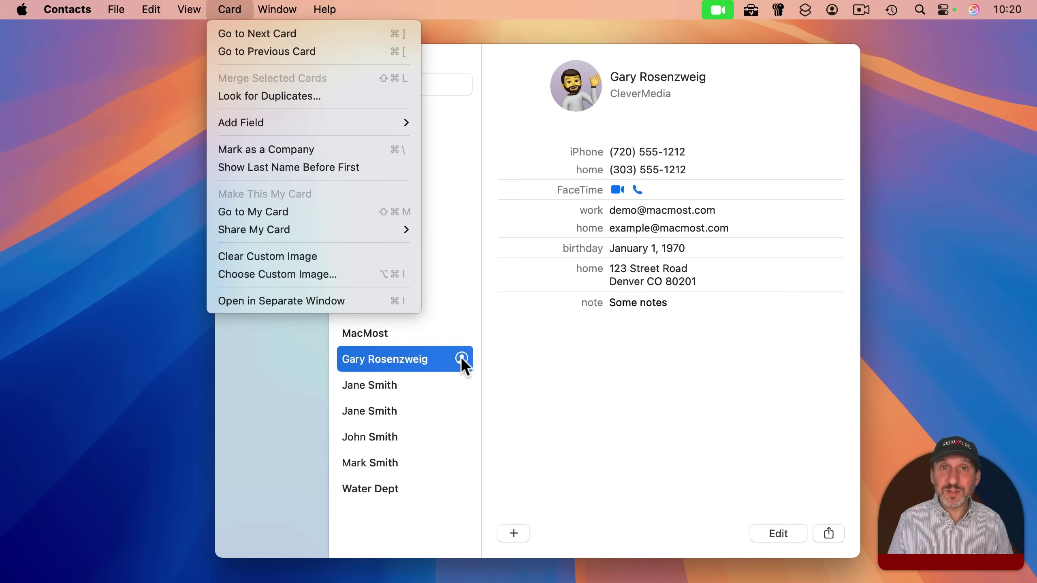
click(460, 357)
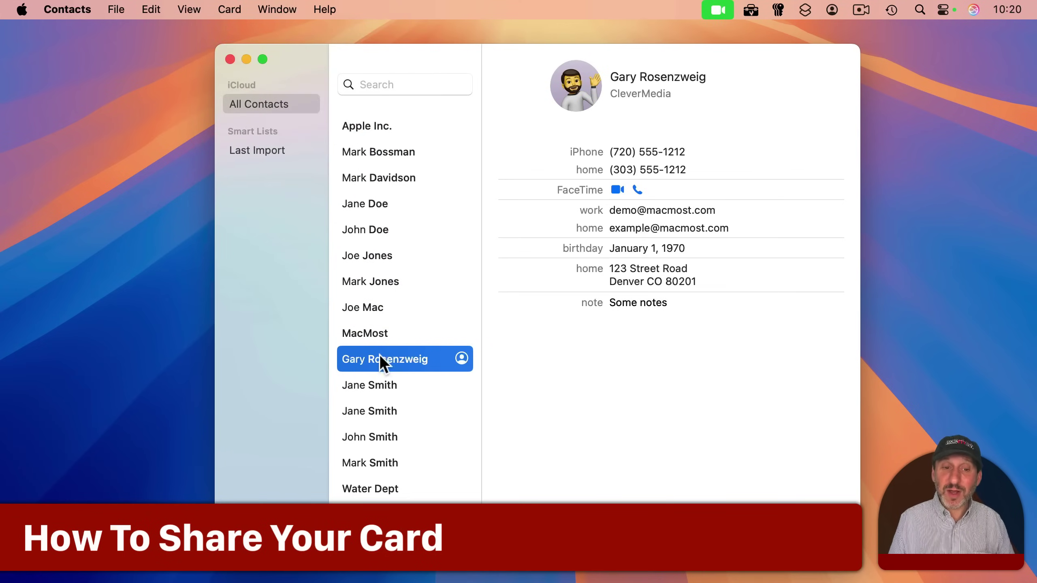
Step: Look through the Share button and Share My Card options, then dismiss them
click(828, 535)
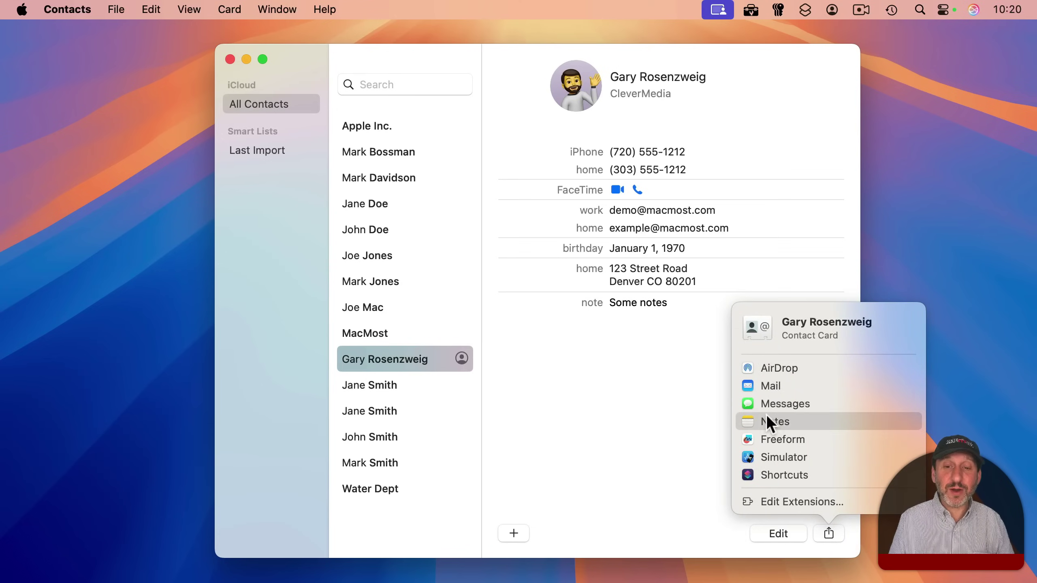
click(647, 406)
click(230, 9)
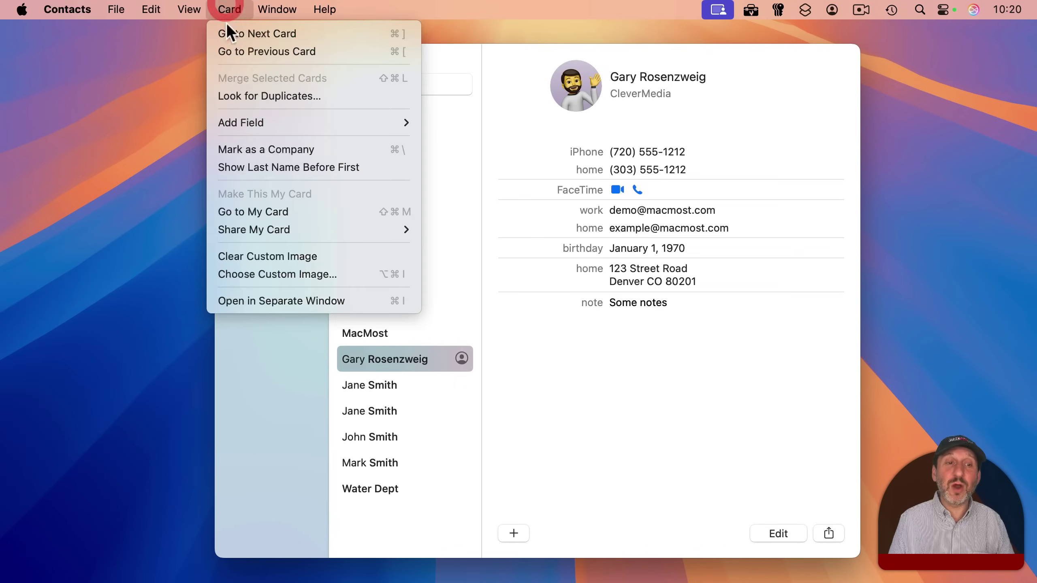
mouse_move(254, 230)
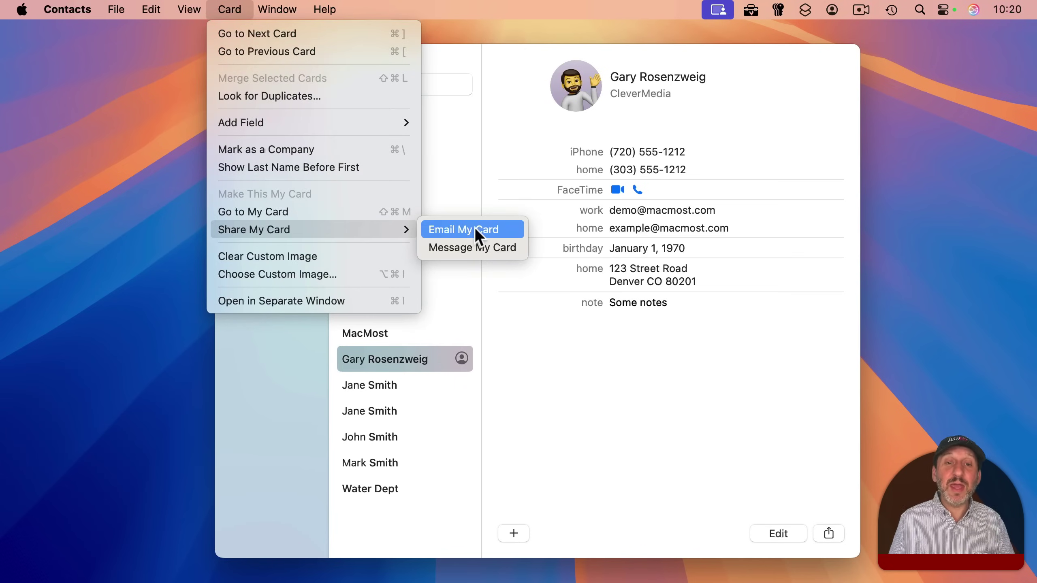
click(504, 328)
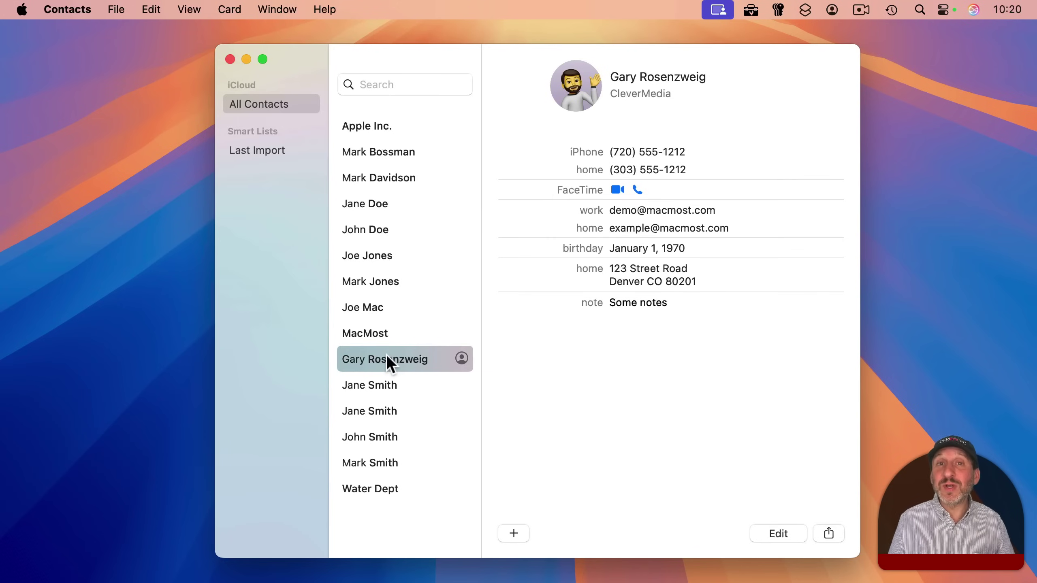
Step: Drag Gary Rosenzweig's card onto the desktop as a .vcf file, then quit Contacts
drag(378, 354, 949, 77)
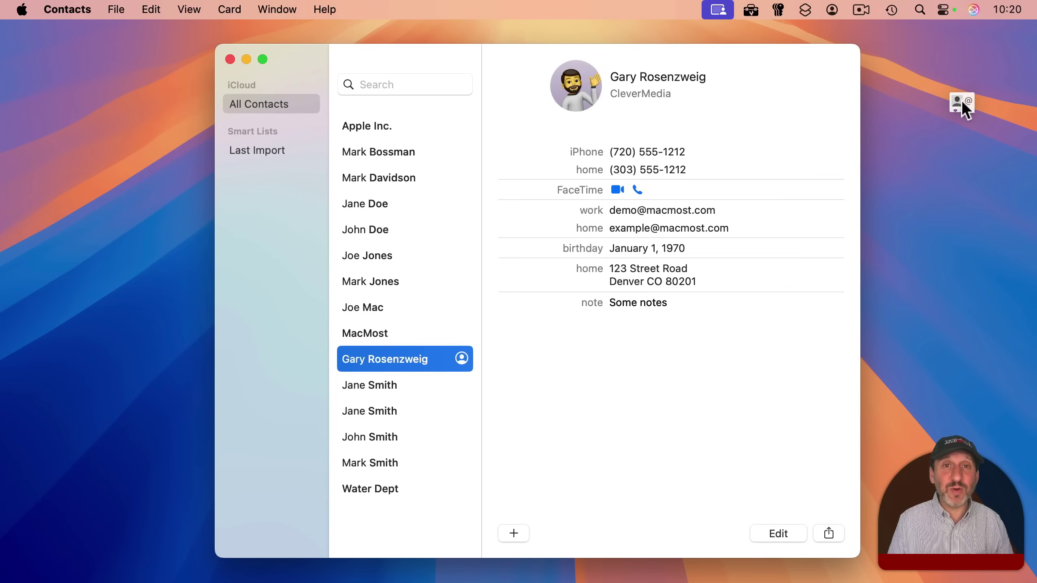
drag(962, 103, 962, 103)
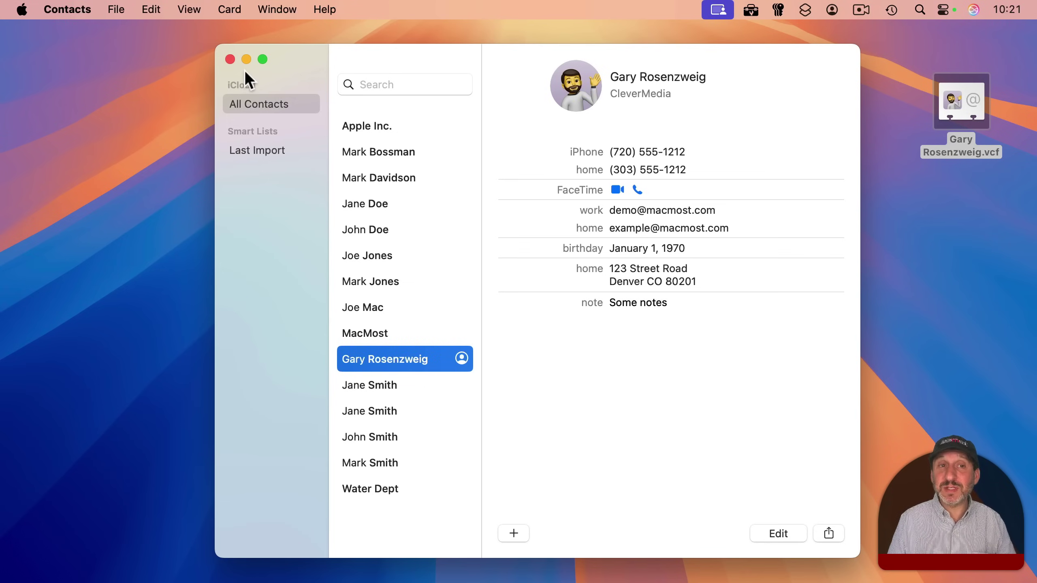
key(super+q)
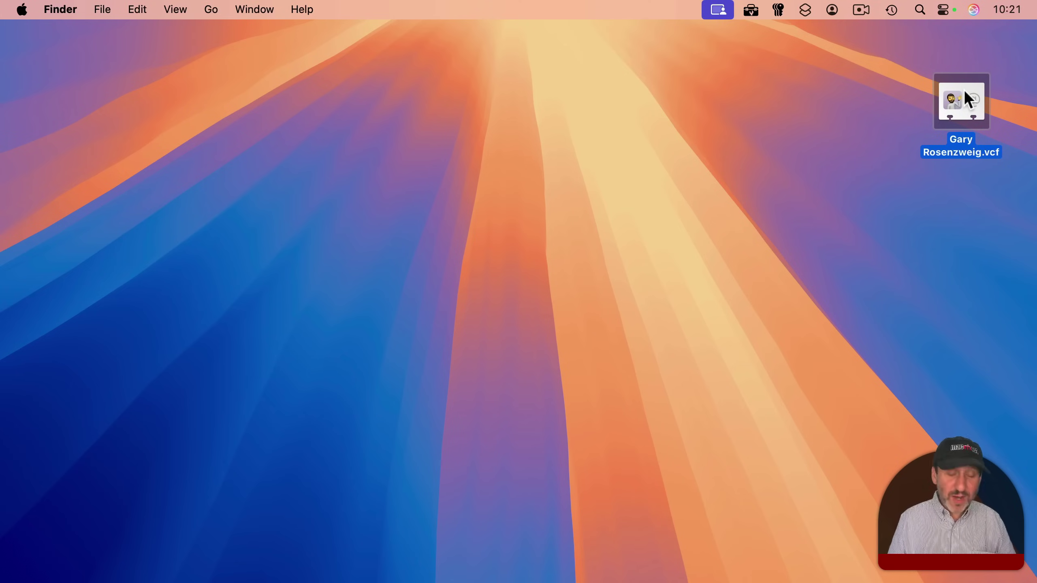
Step: Quick Look the exported .vcf to confirm all fields, then trash it
key(space)
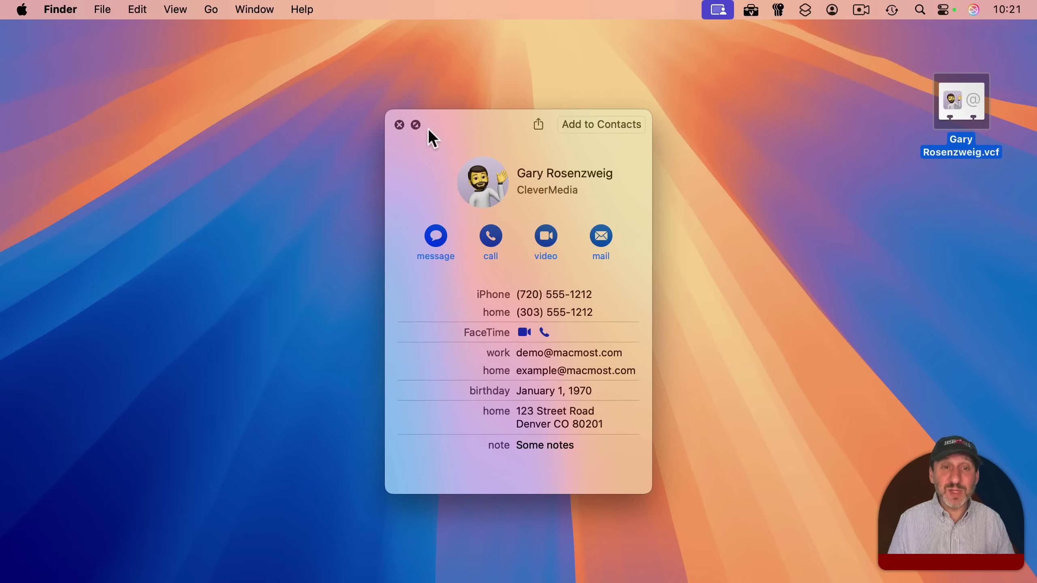
click(398, 124)
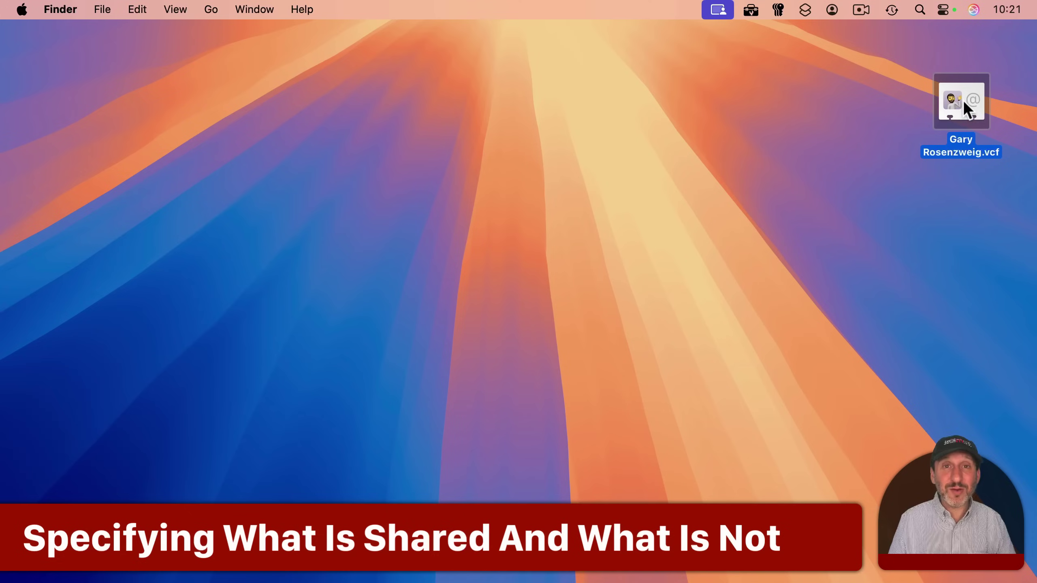
key(super+BackSpace)
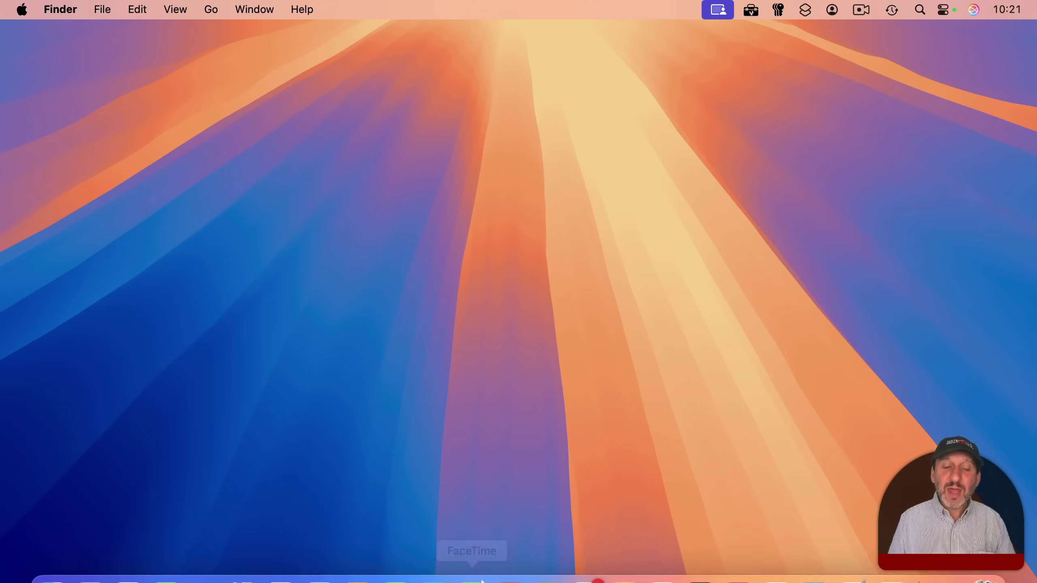
Step: Relaunch Contacts and tick Enable private me card in the vCard settings
click(548, 558)
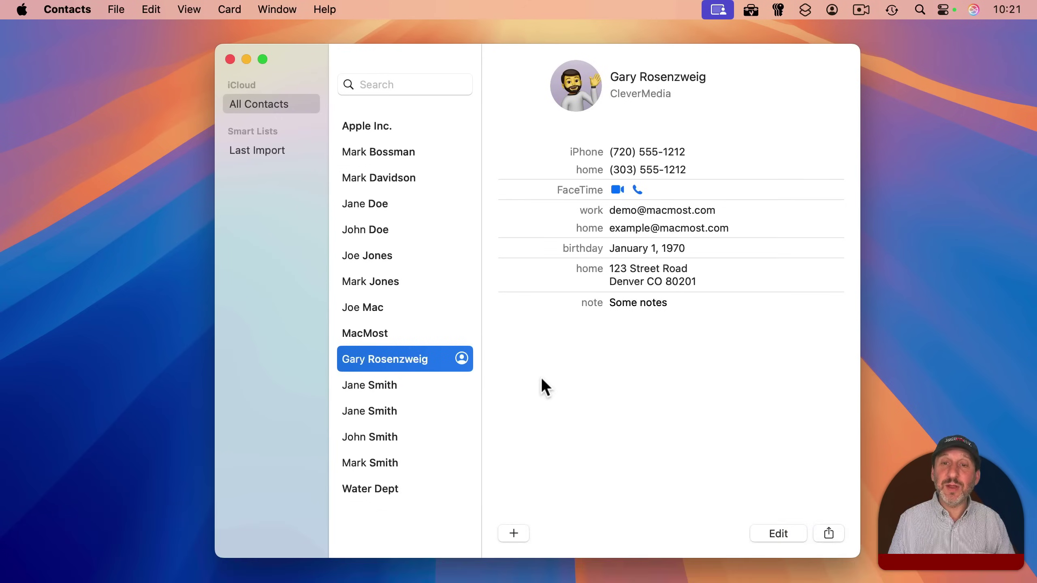
click(81, 9)
click(83, 56)
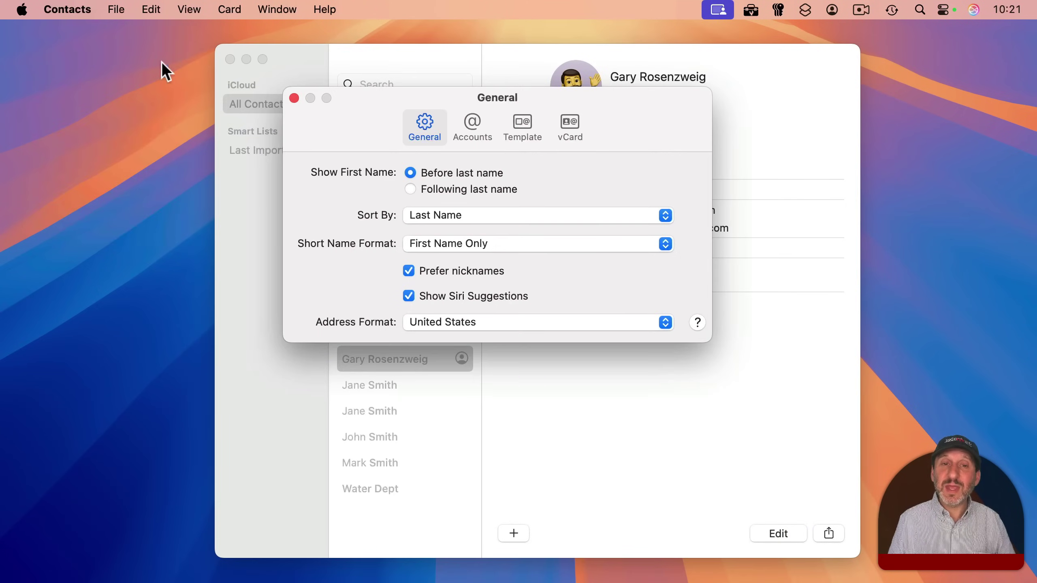
click(570, 124)
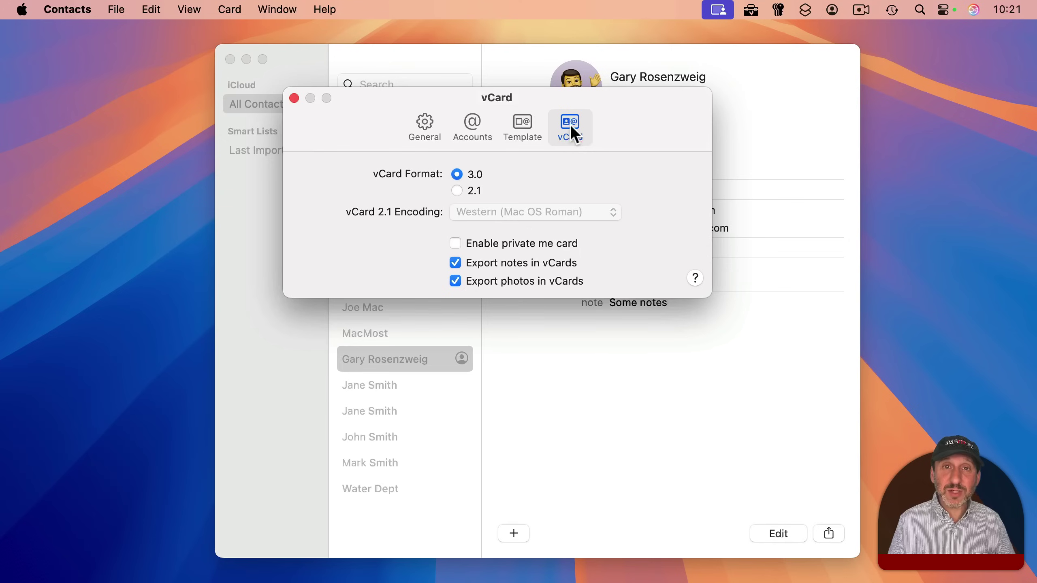
click(504, 244)
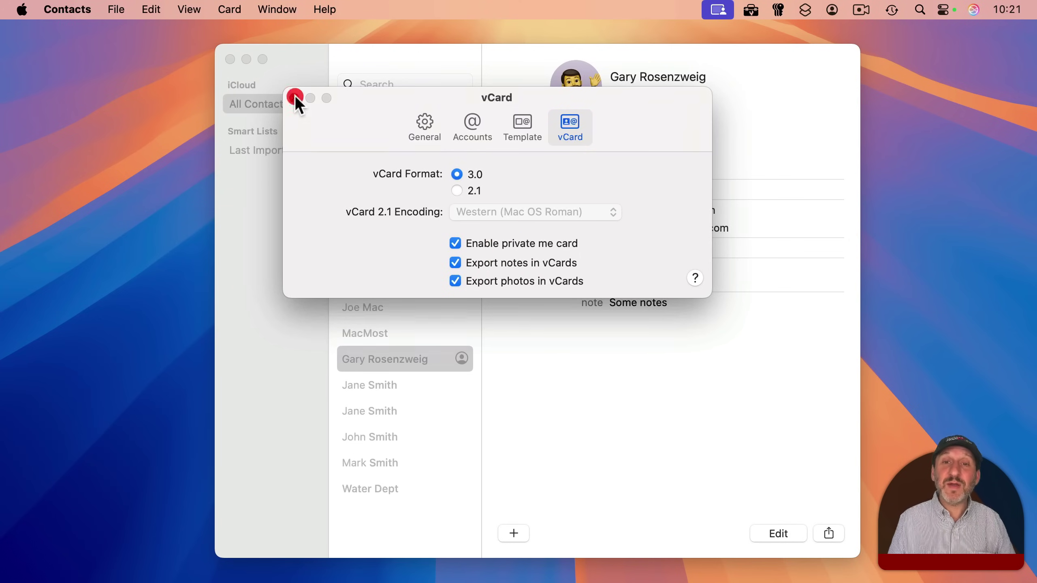
click(295, 100)
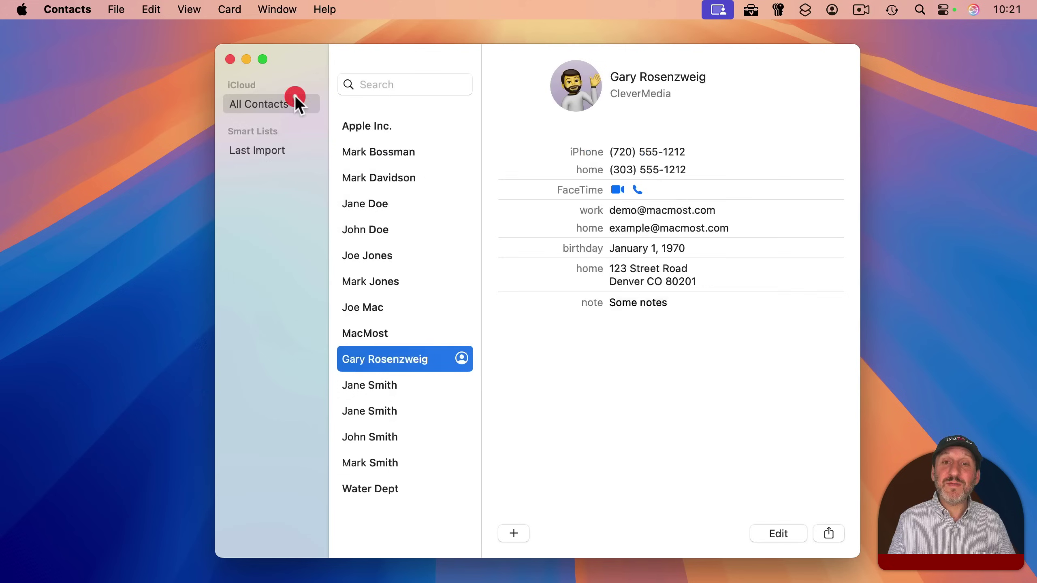
Step: Mark the home email, birthday and home address private on Gary Rosenzweig's card
click(770, 534)
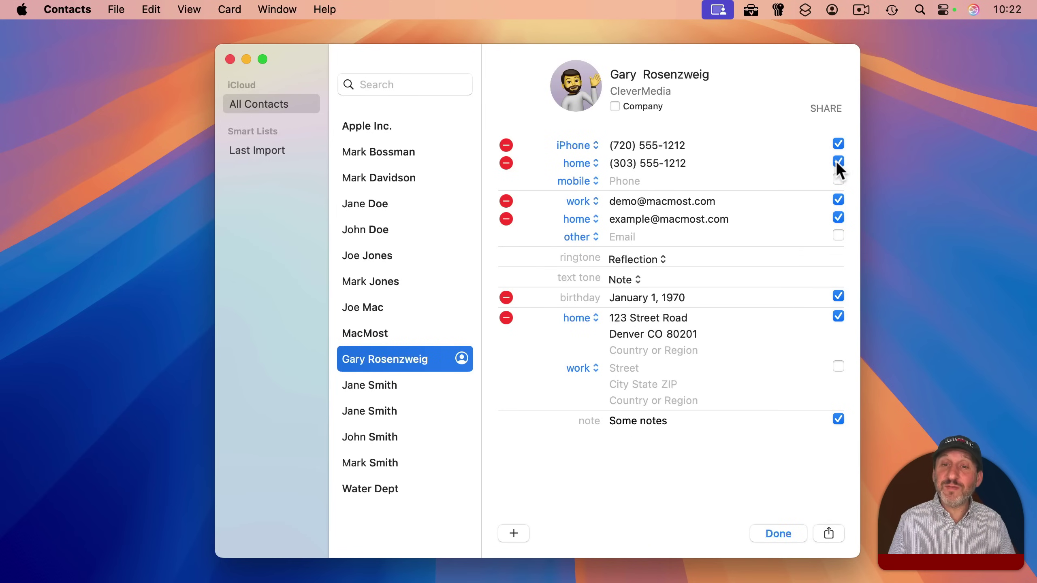
click(838, 220)
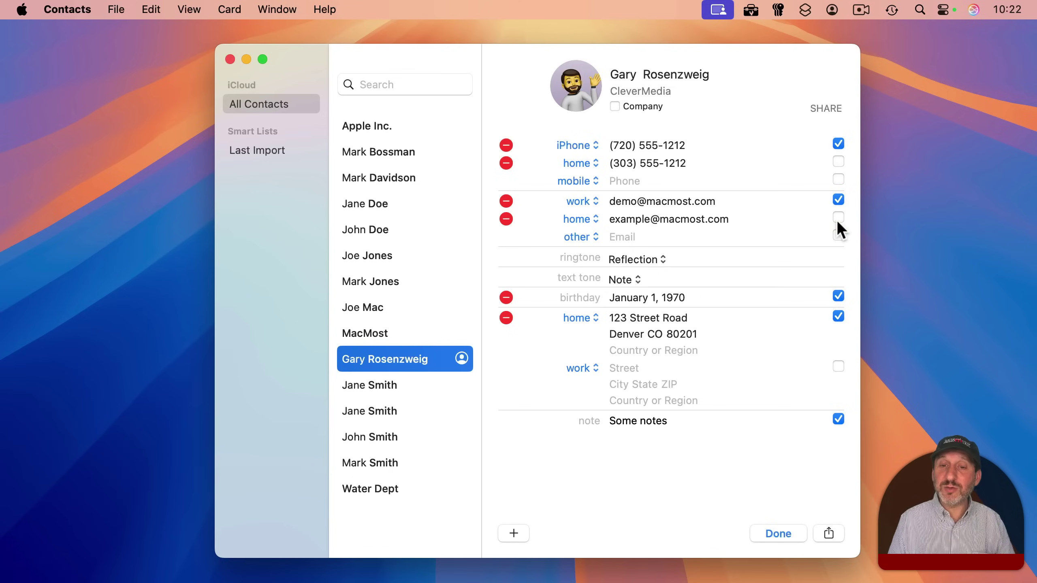
click(834, 298)
click(839, 317)
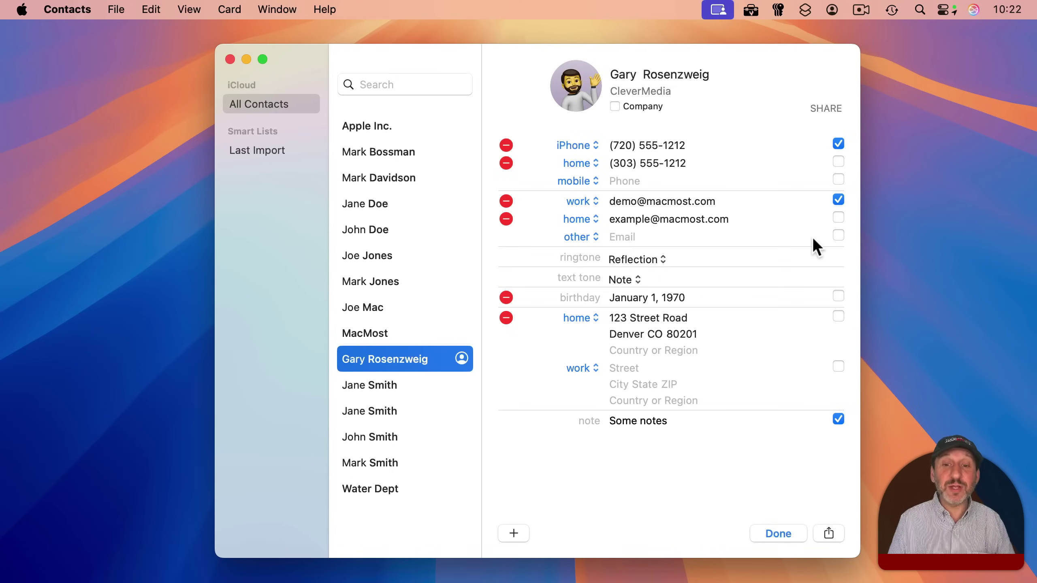
click(778, 532)
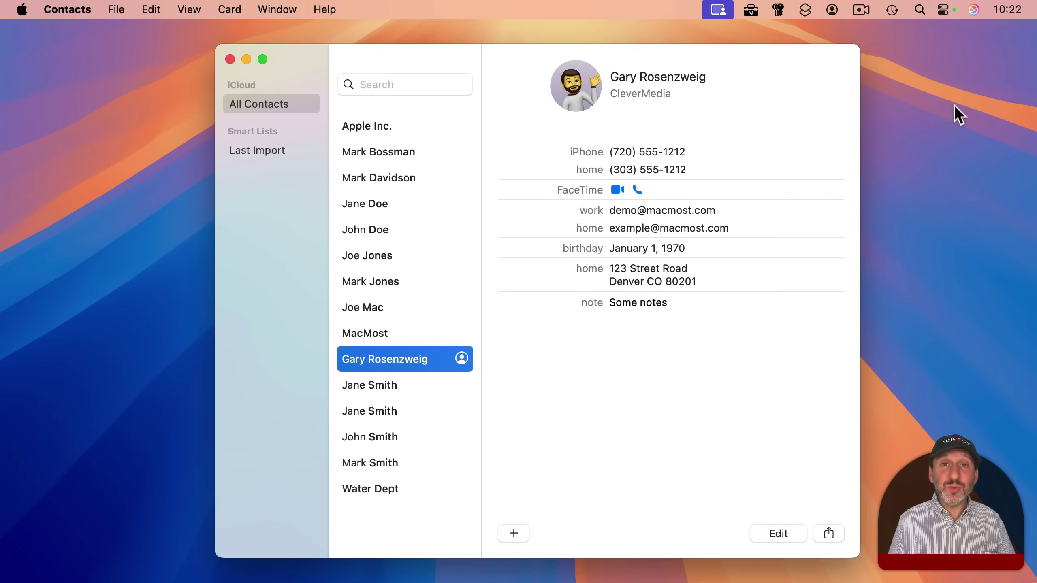
Step: Export and preview a new desktop vCard, then reopen Gary's card for editing
drag(953, 107, 954, 106)
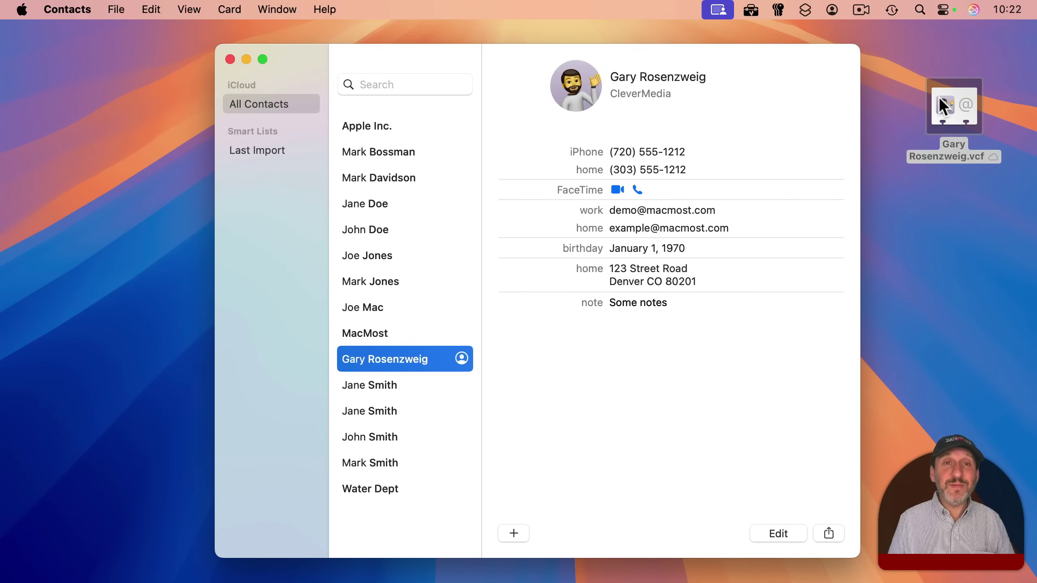
click(950, 100)
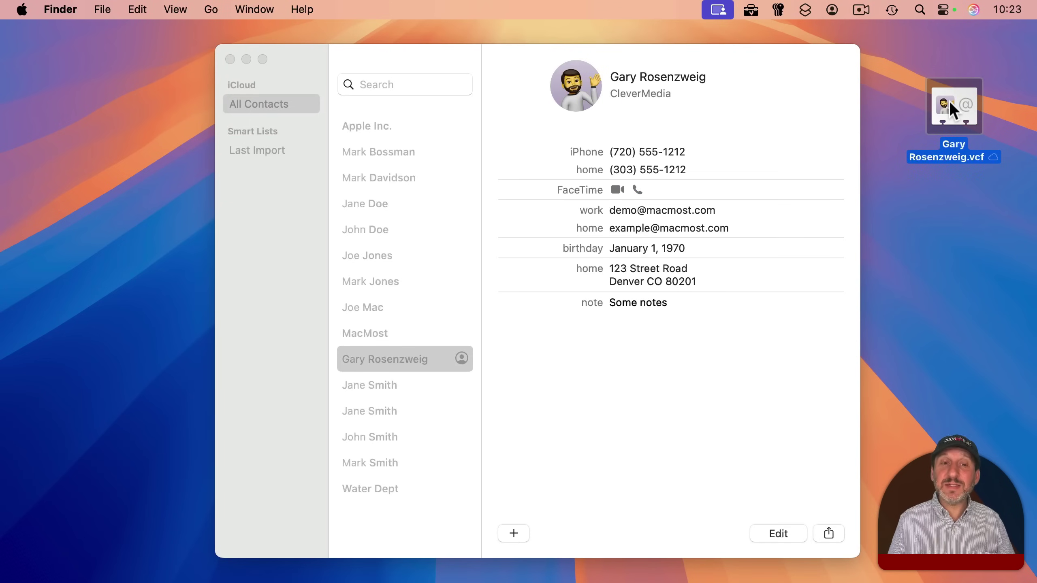
key(space)
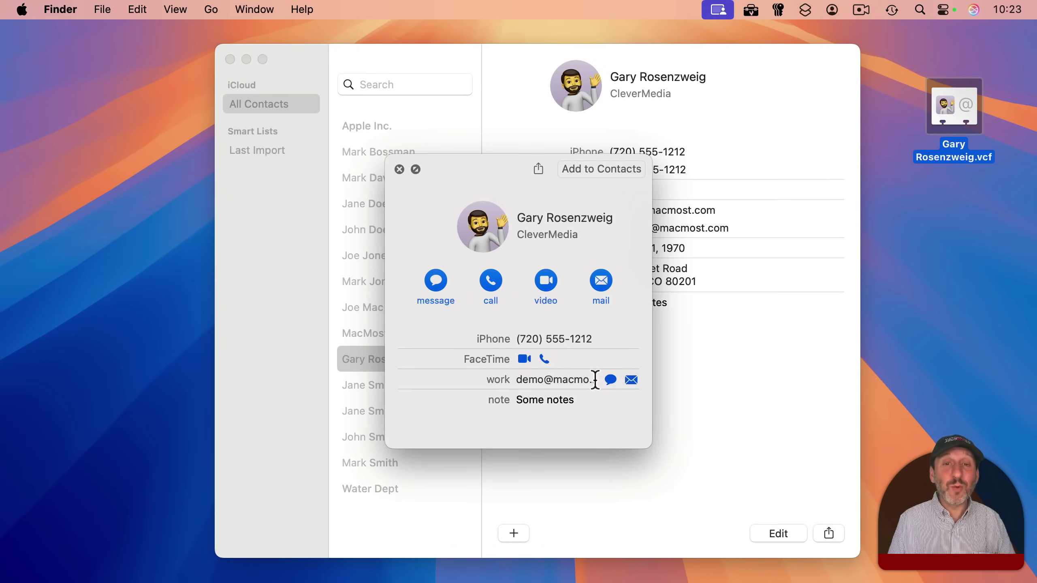
click(399, 169)
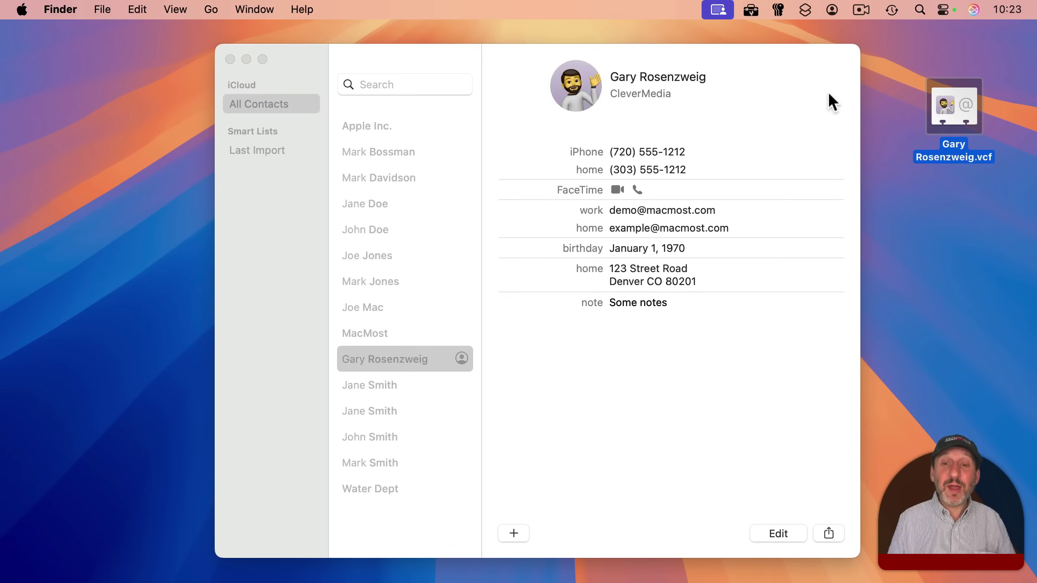
click(765, 413)
click(779, 531)
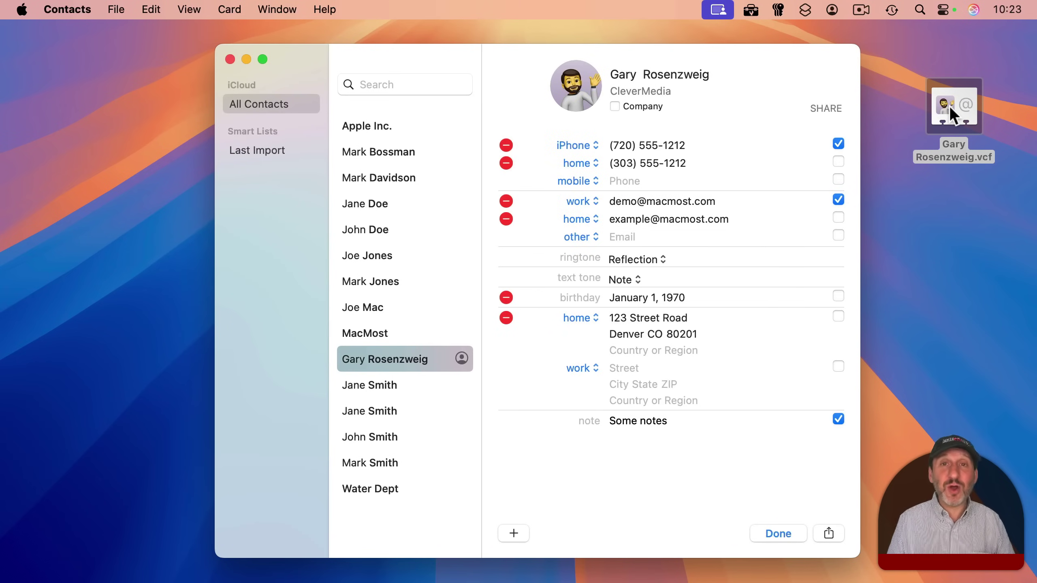
Step: Select Gary Rosenzweig.vcf on the desktop, show its name, then return to the card
click(938, 158)
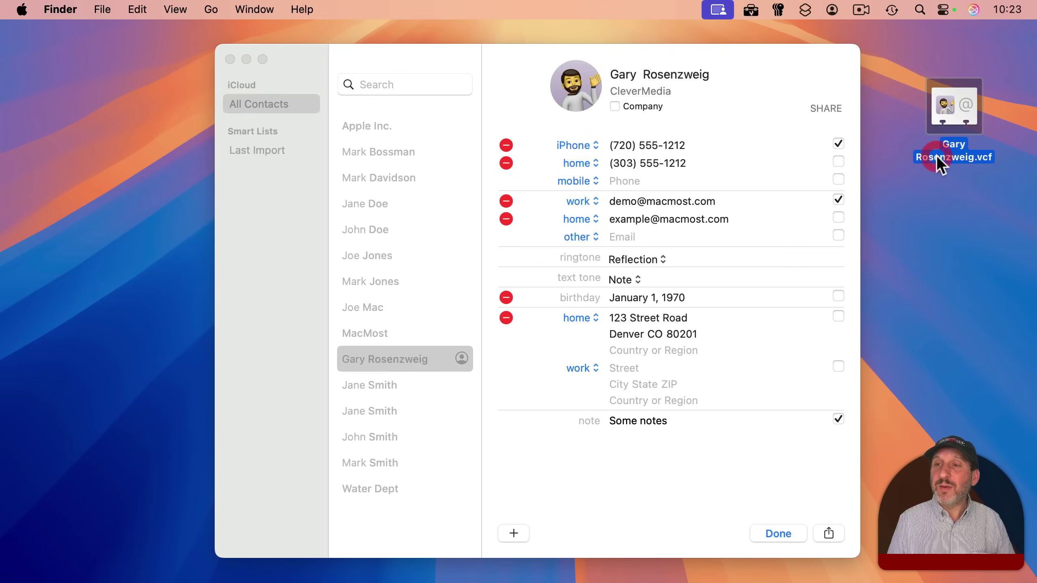
key(Return)
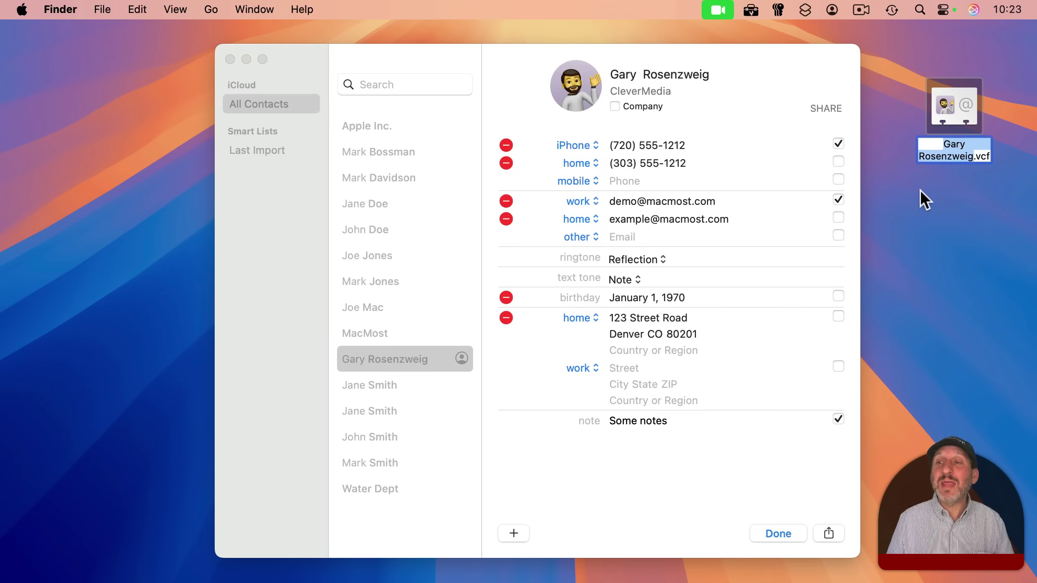
click(778, 97)
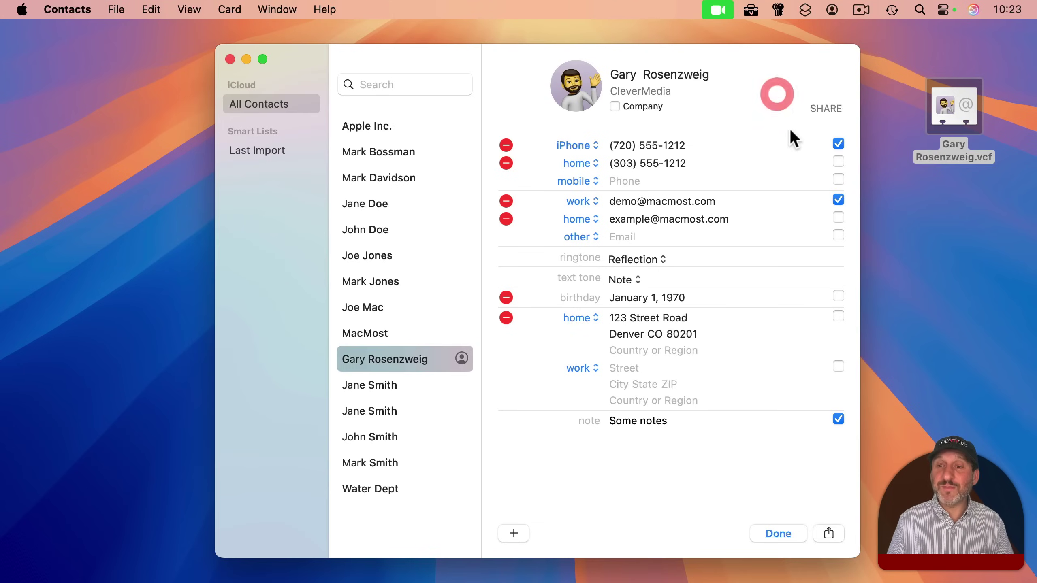
Step: Share the home email and birthday again, then finish editing the card
click(838, 218)
click(837, 296)
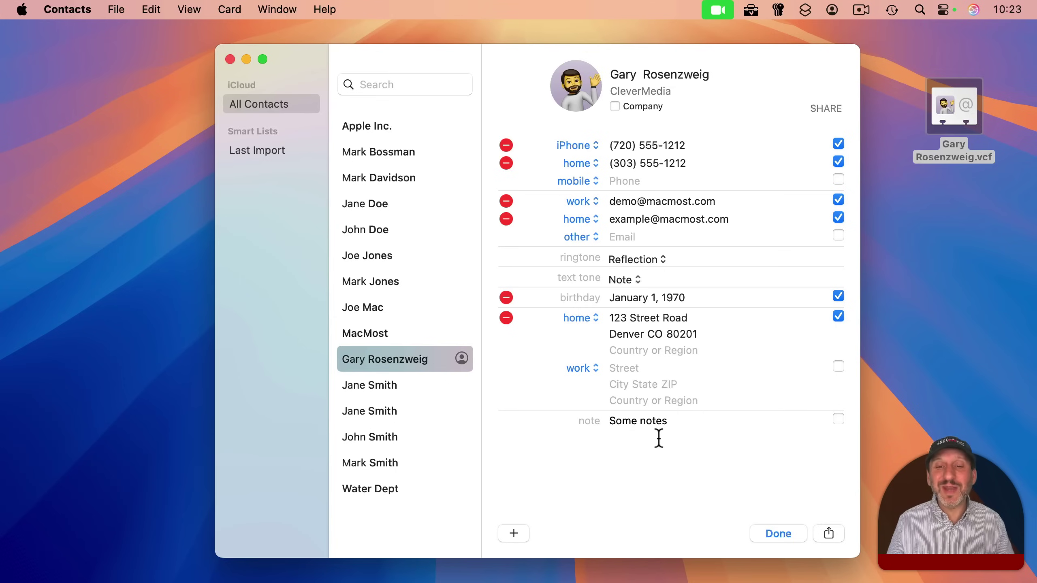
key(super+l)
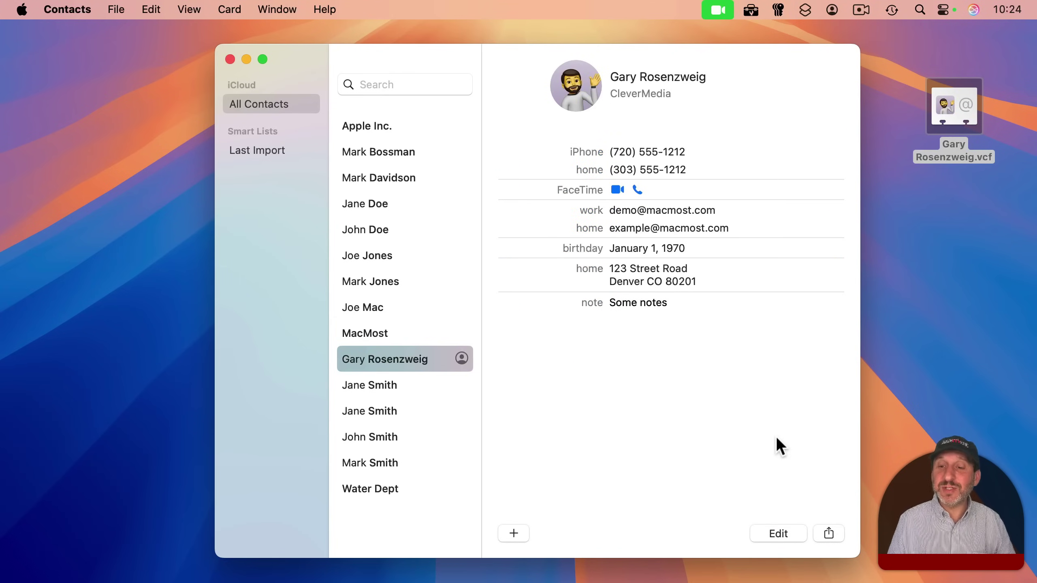
Step: Open the card's Share options and dismiss them without sending
click(826, 532)
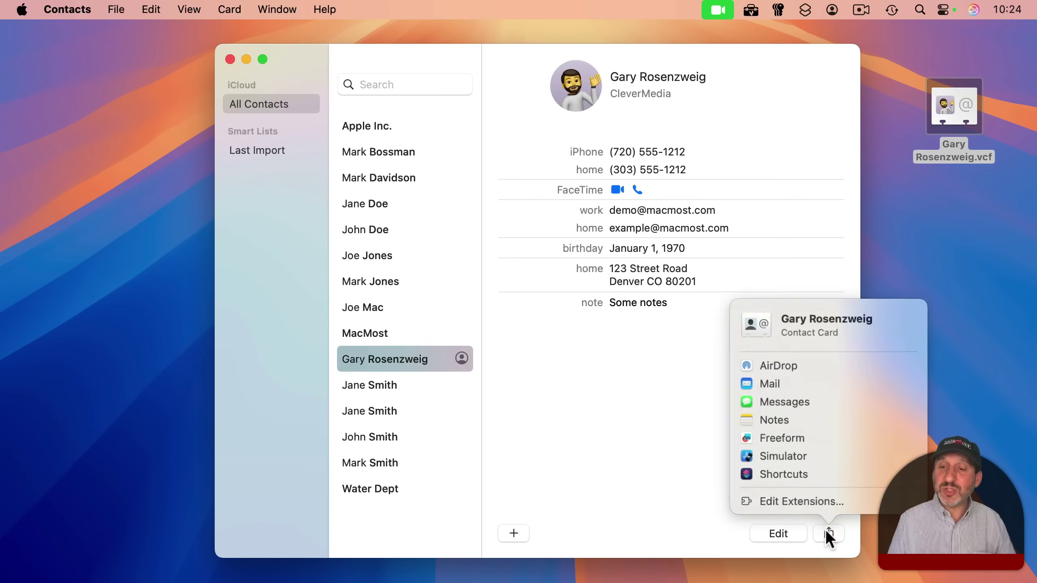
click(578, 399)
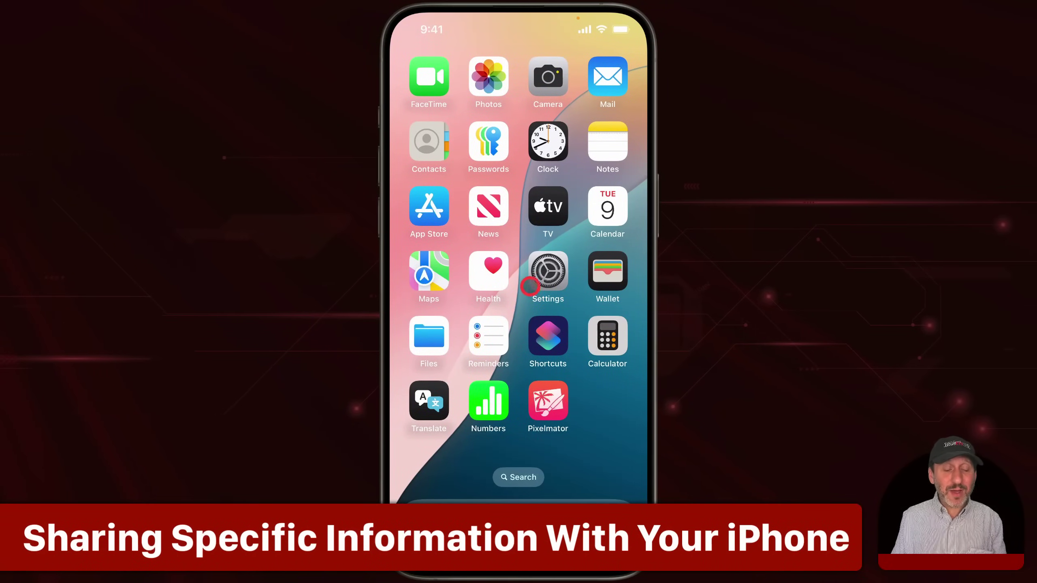
click(548, 273)
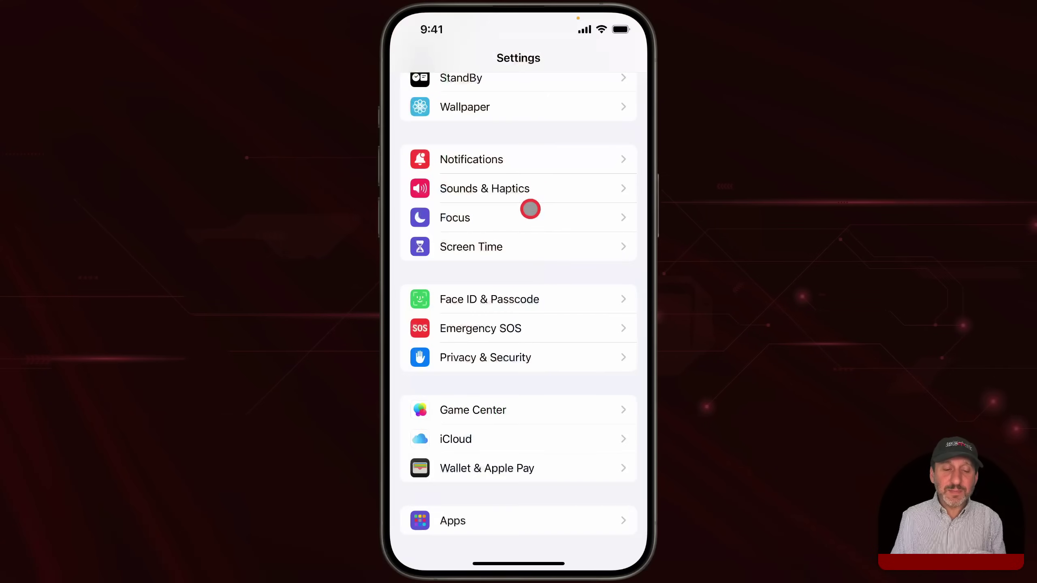
click(468, 525)
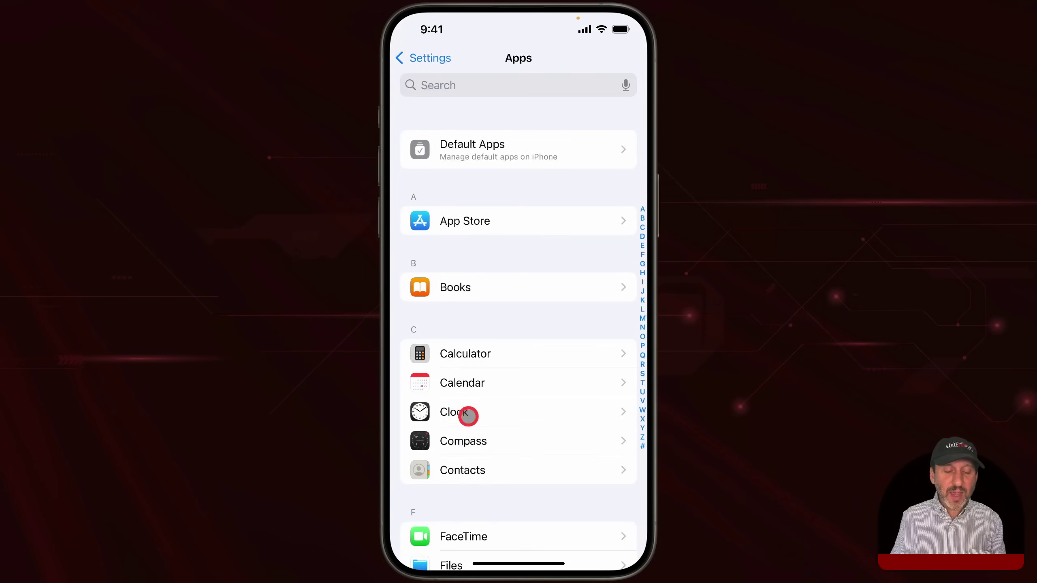
click(484, 465)
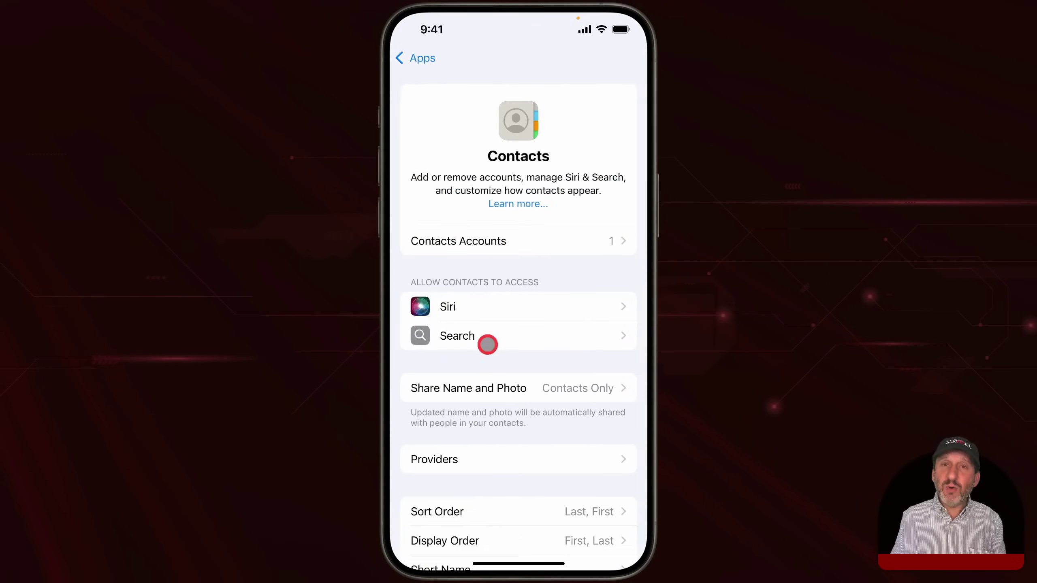
scroll(500, 406, down, 3)
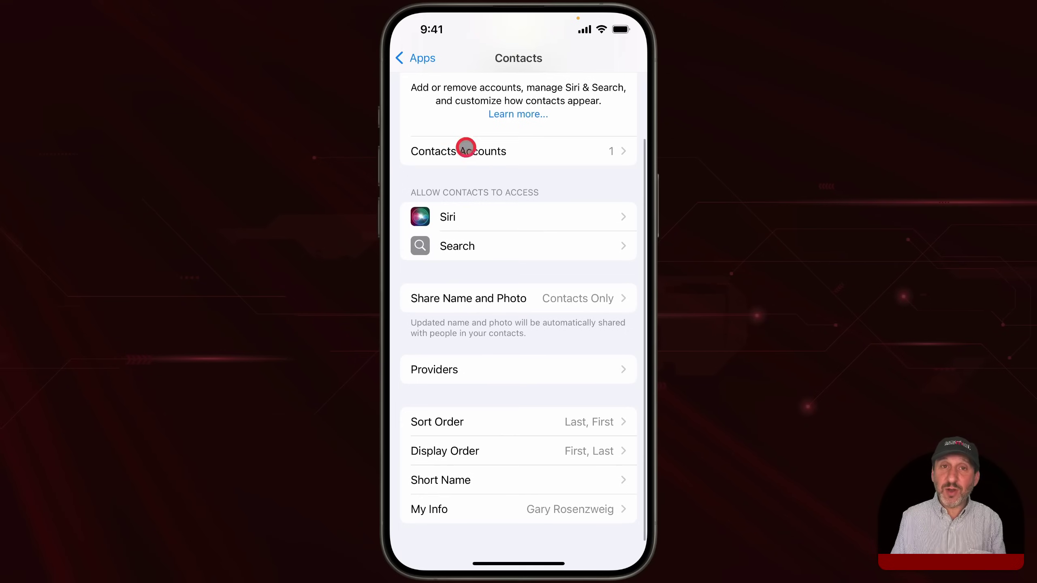
click(459, 510)
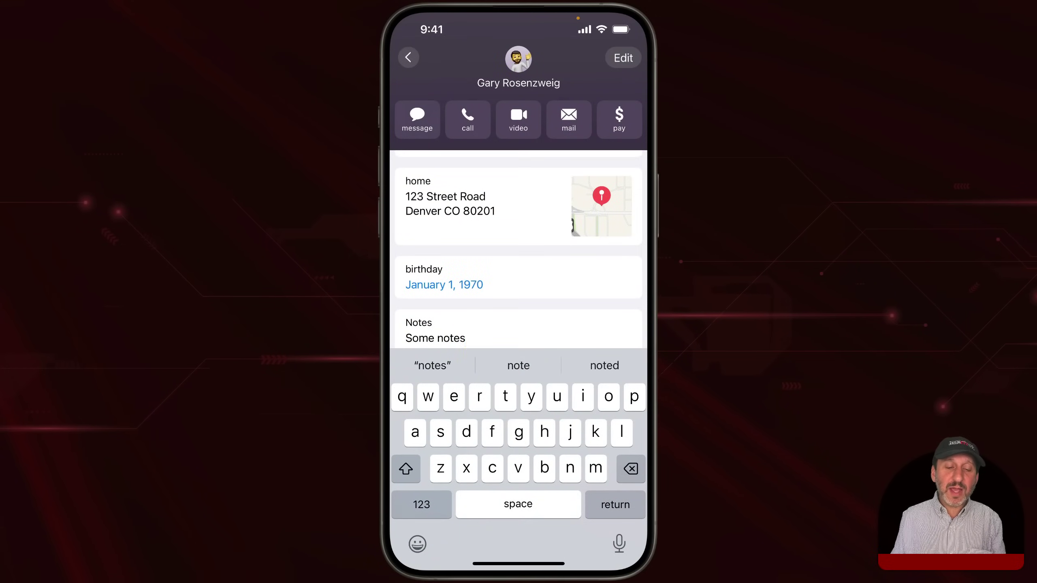
scroll(519, 243, up, 1)
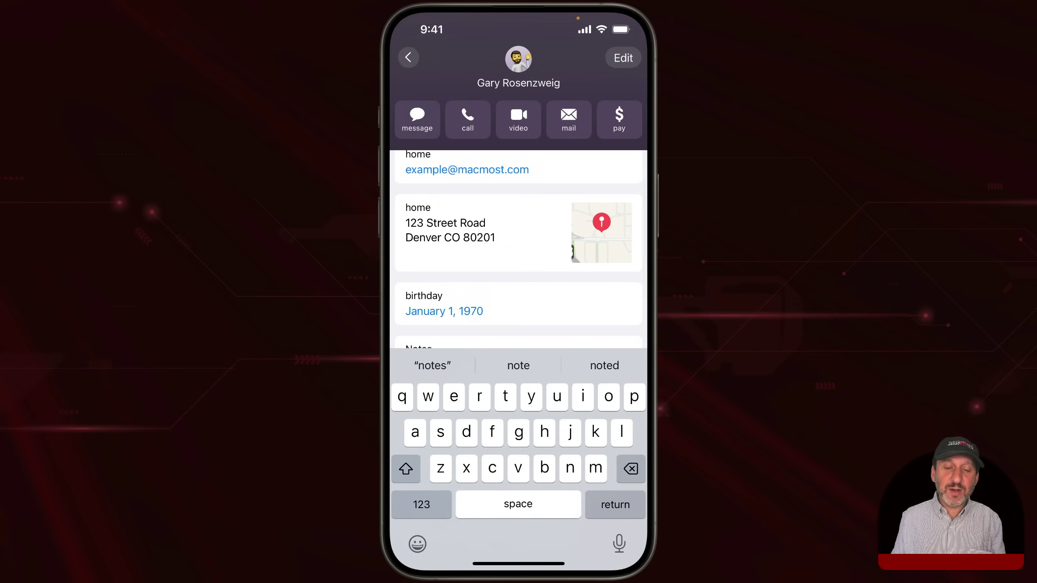
click(623, 58)
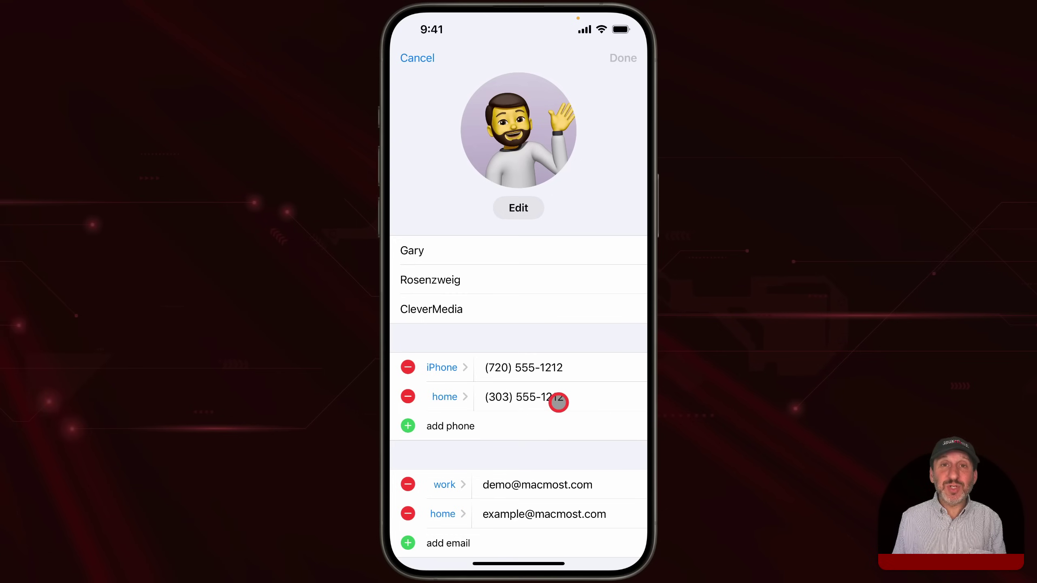
key(Escape)
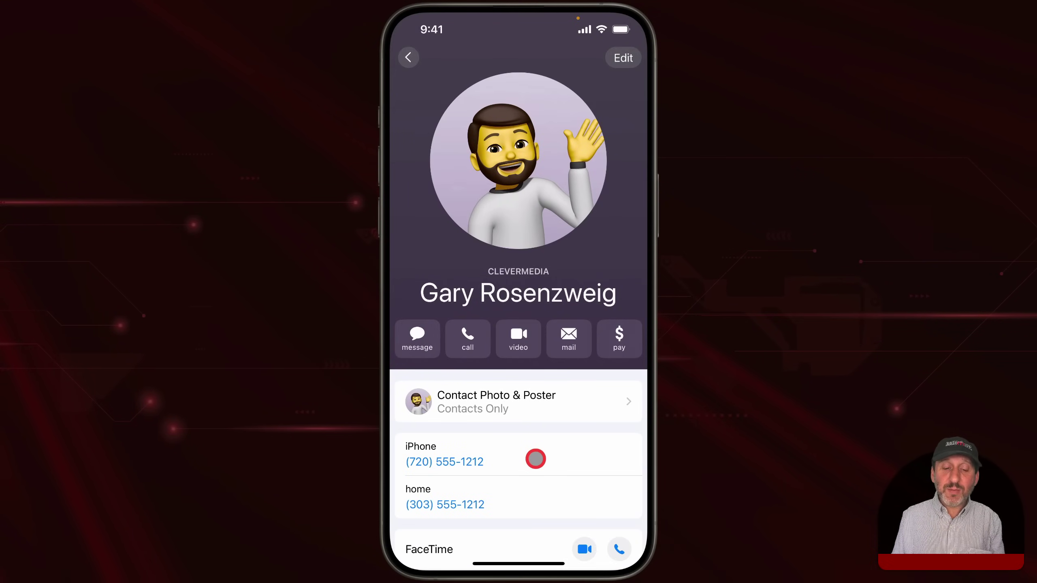
scroll(535, 459, down, 5)
scroll(535, 460, down, 3)
scroll(535, 460, down, 2)
scroll(535, 459, down, 3)
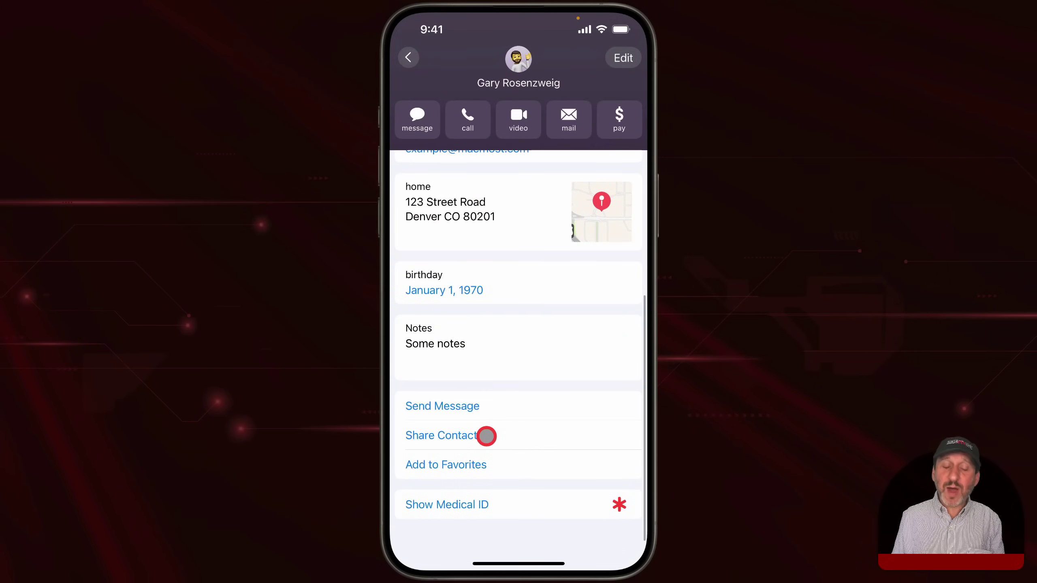
Step: Share Gary Rosenzweig's card with the home phone and home email fields unticked
click(487, 436)
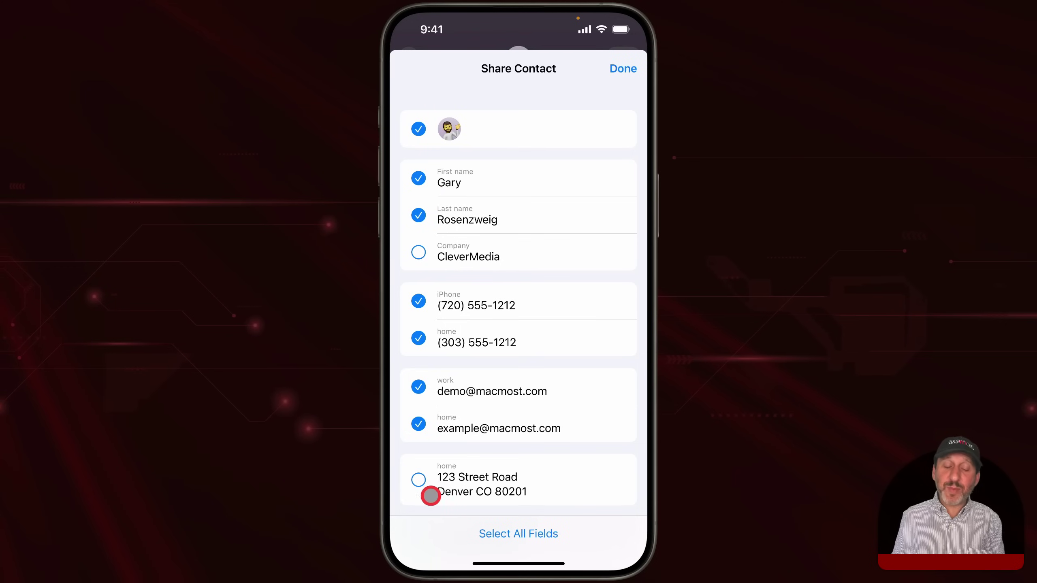
click(418, 339)
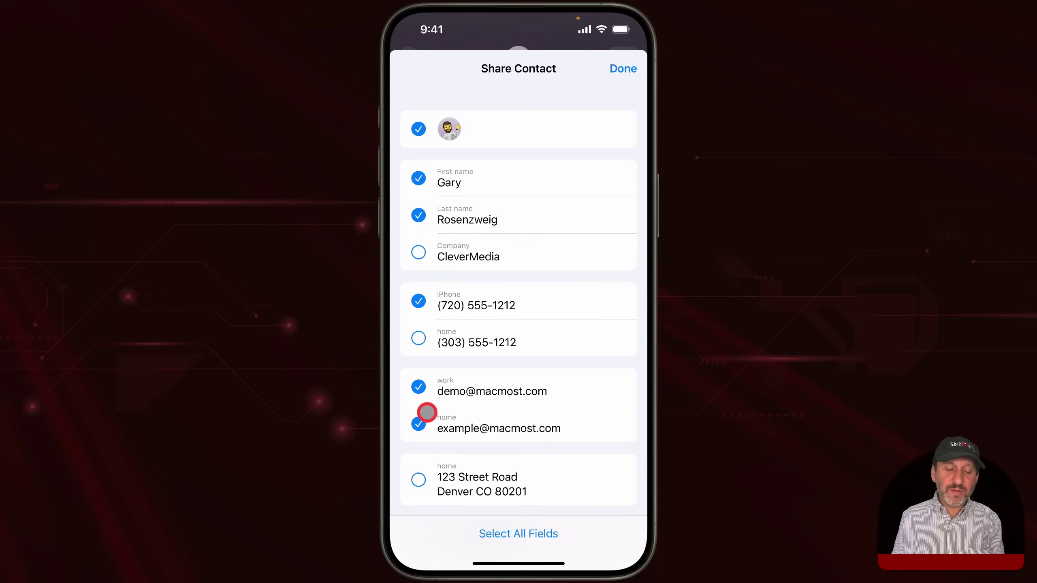
click(419, 424)
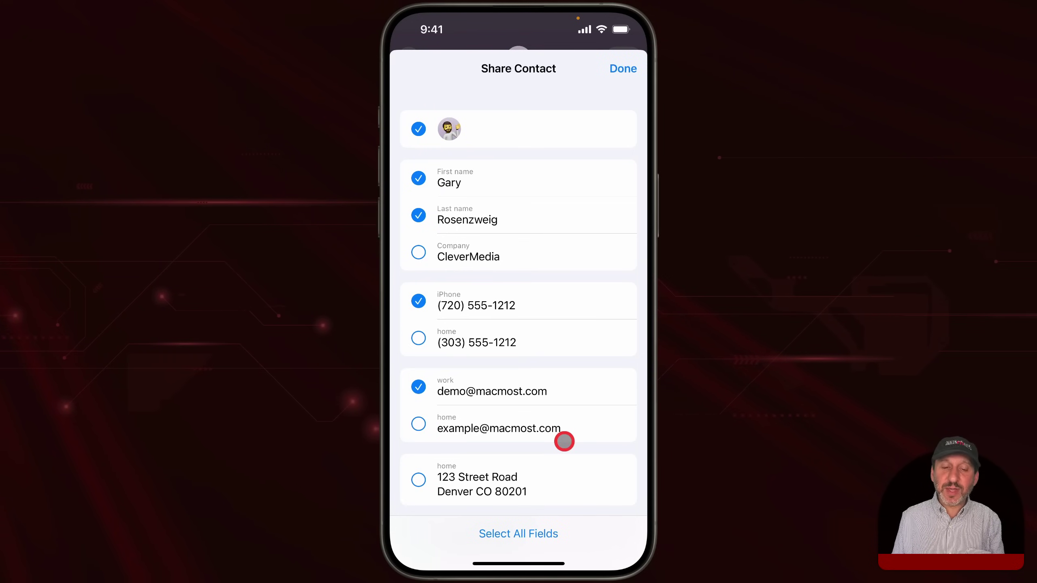
click(614, 68)
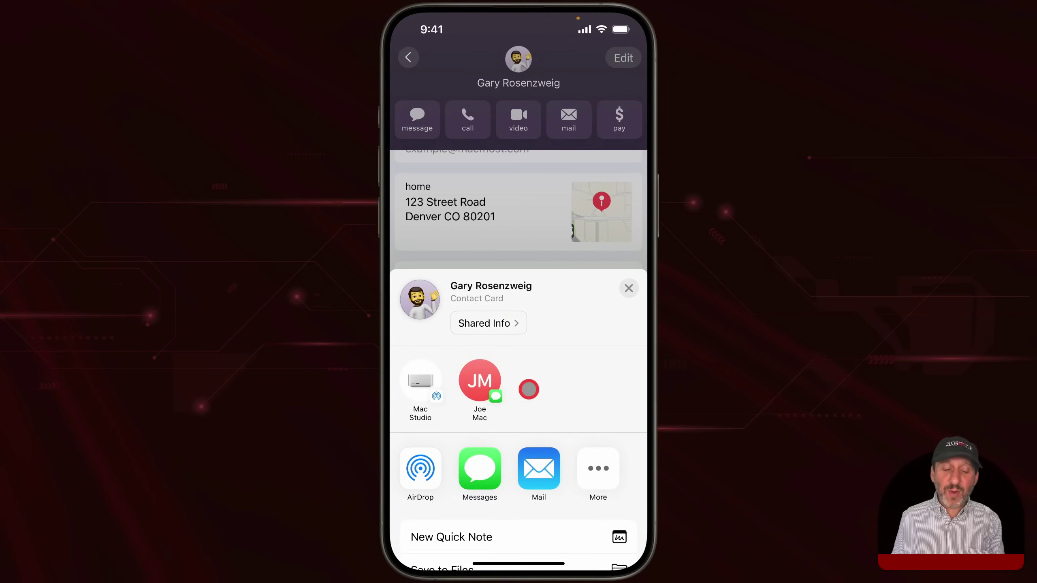
scroll(495, 462, down, 5)
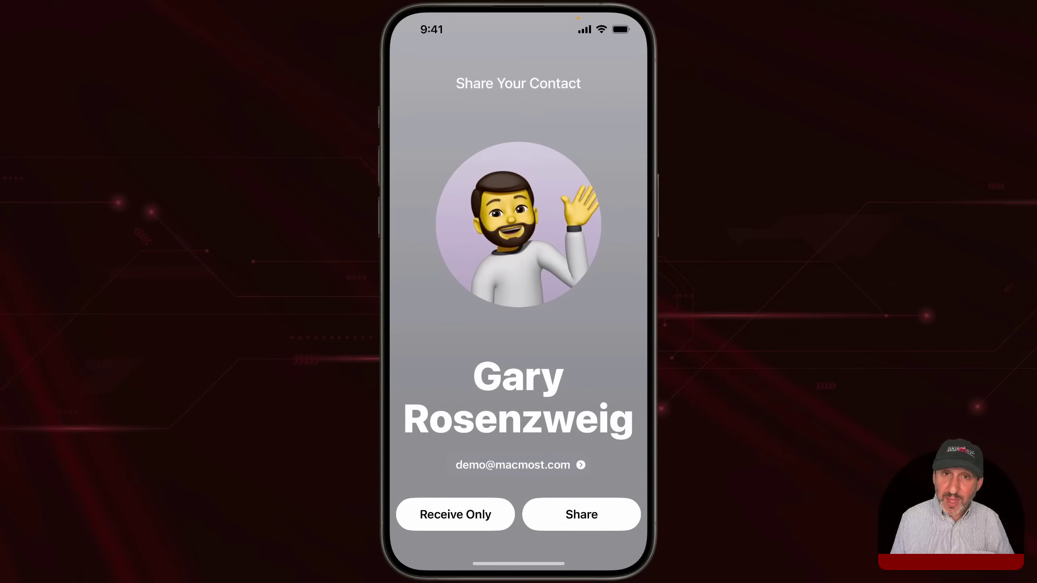
click(563, 519)
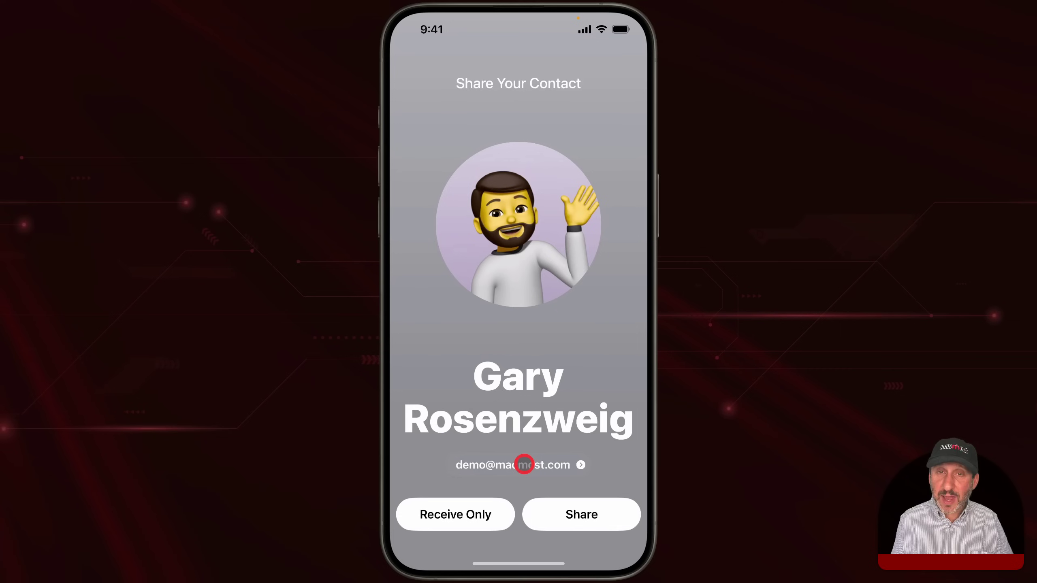
click(524, 464)
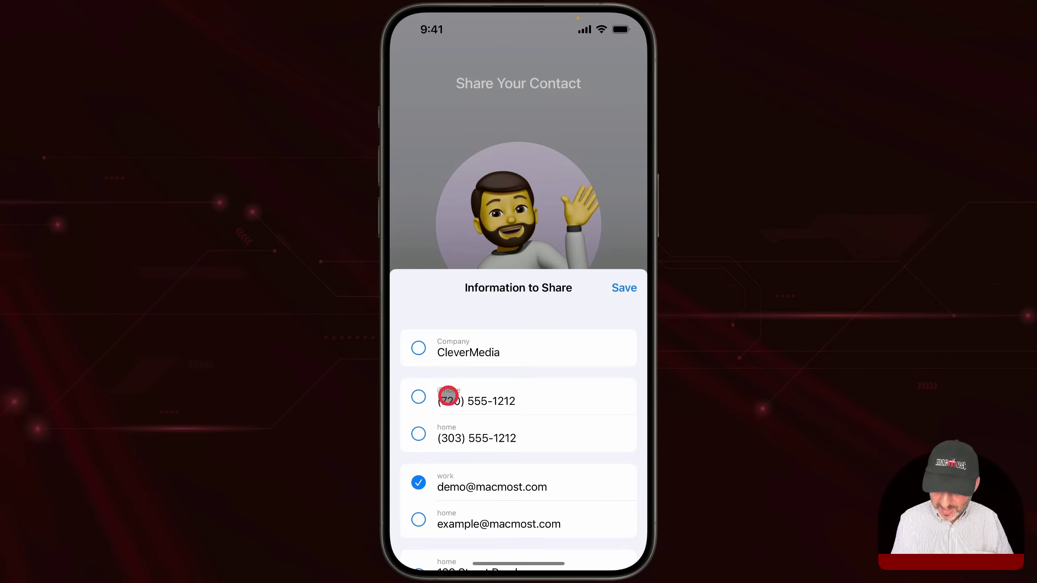
scroll(448, 396, down, 5)
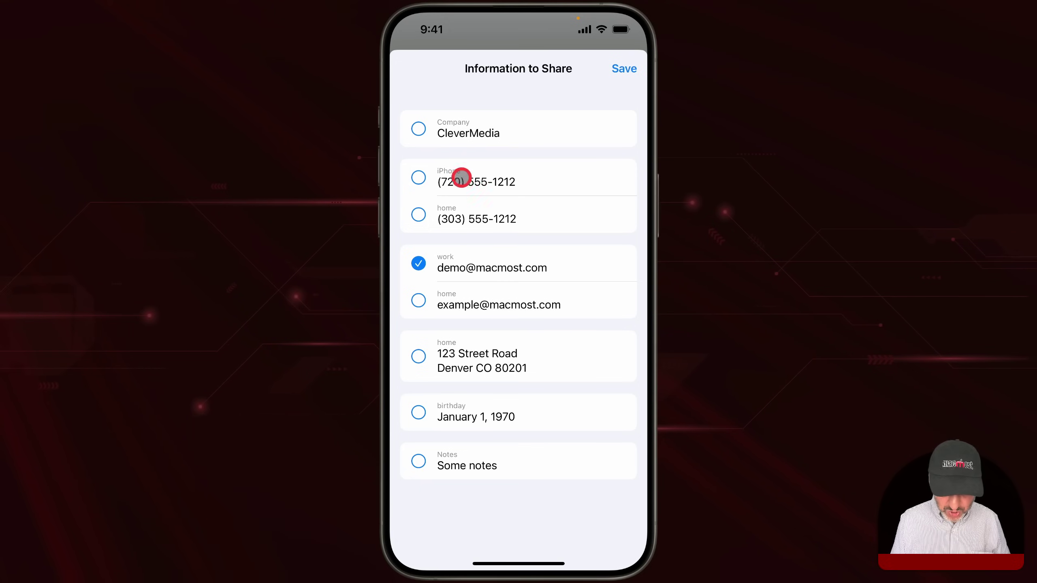
click(636, 66)
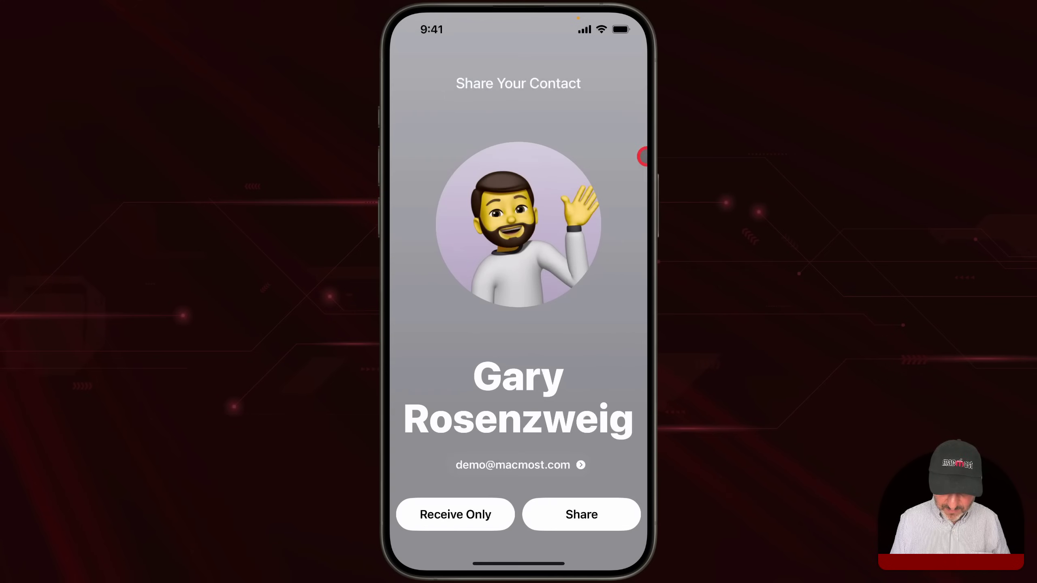
click(608, 528)
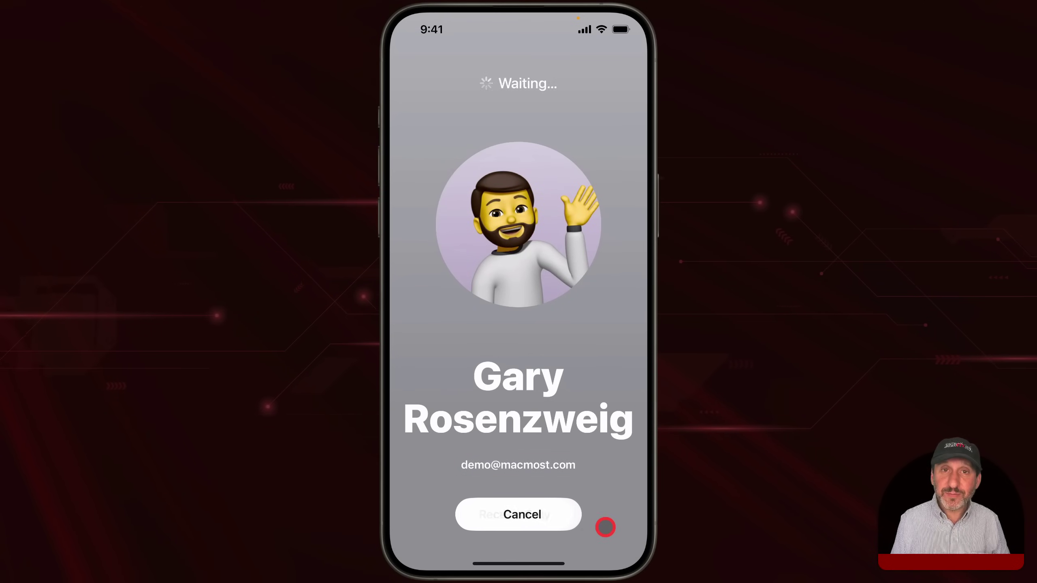